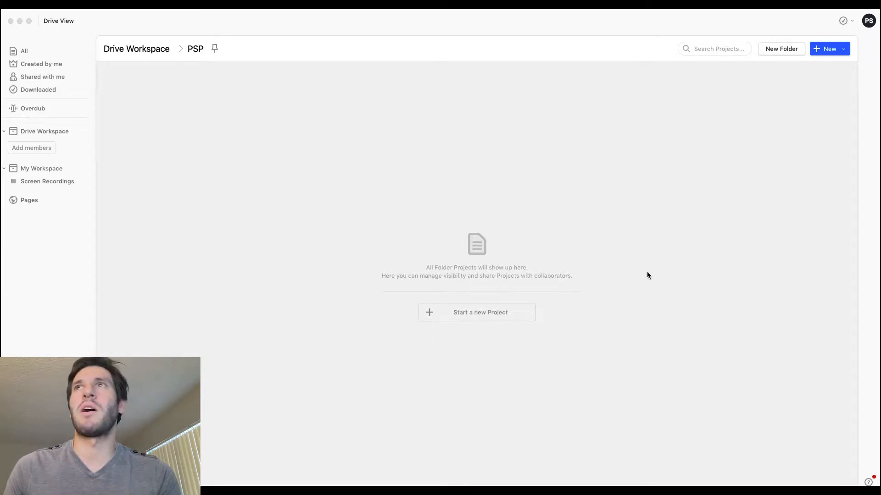
# - Create a new project named Test in the PSP folder
pyautogui.click(826, 54)
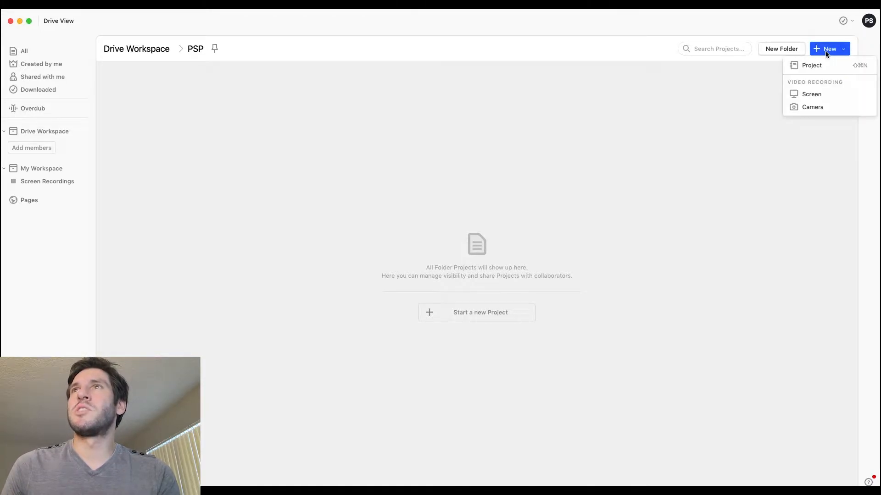
pyautogui.click(815, 69)
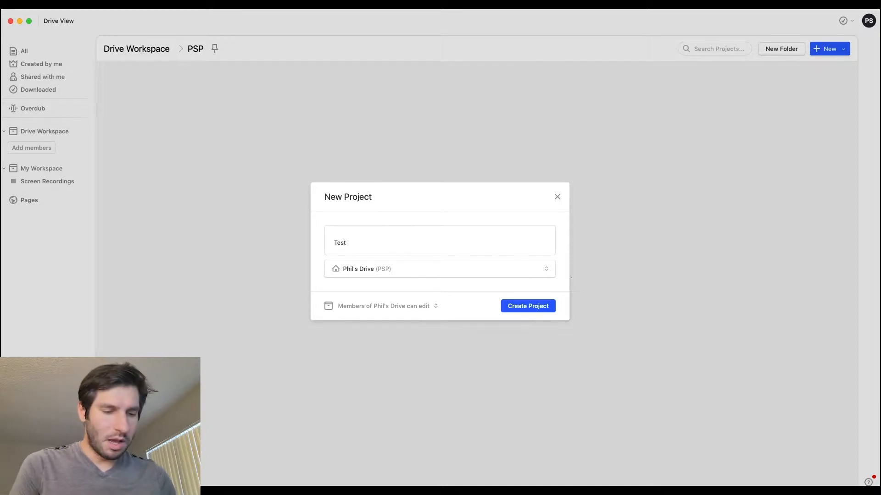
pyautogui.click(509, 305)
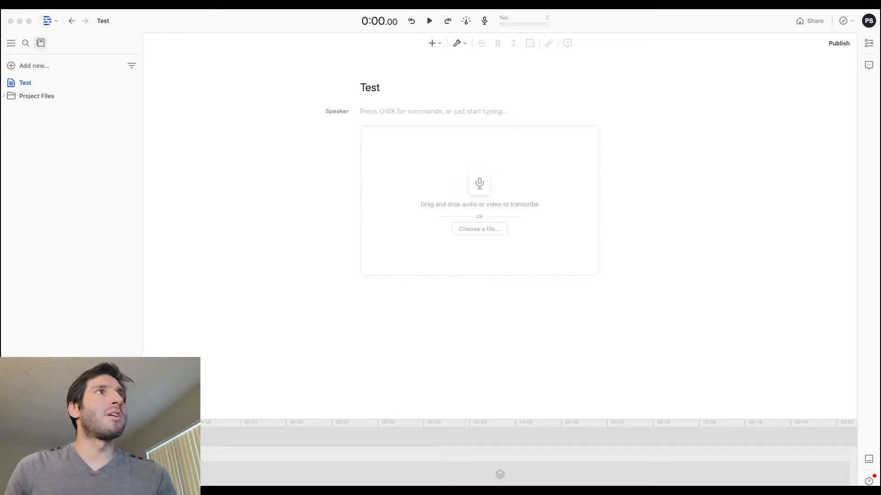
# - Import 2021_08_30_Vlog.wav into the composition for transcription and assign the speaker's name to the file
pyautogui.moveTo(560, 128); pyautogui.dragTo(526, 198)
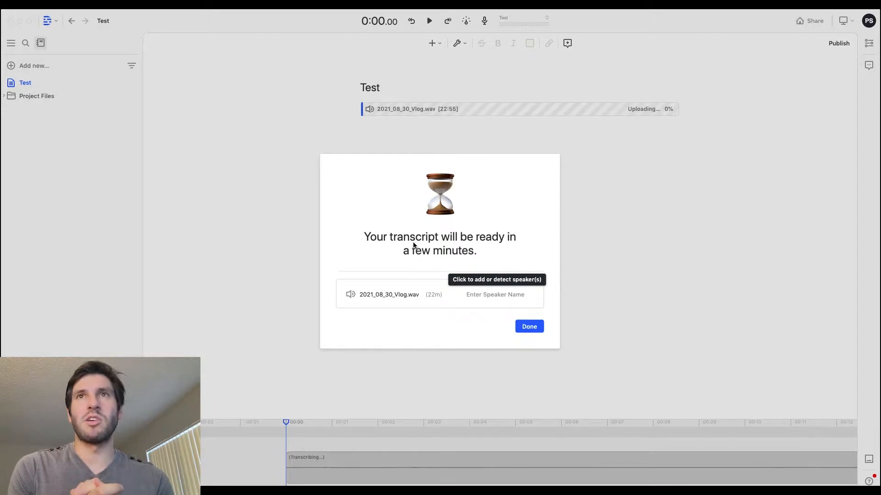
pyautogui.click(473, 295)
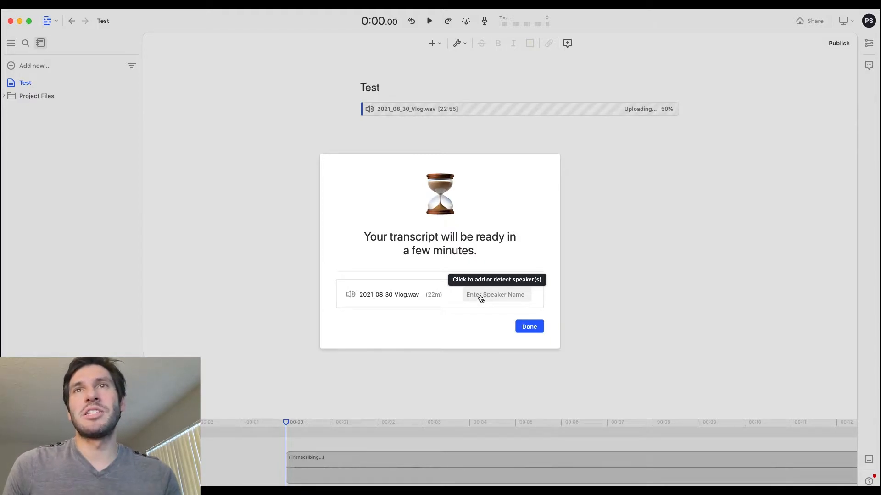
pyautogui.click(481, 299)
pyautogui.write('Phil')
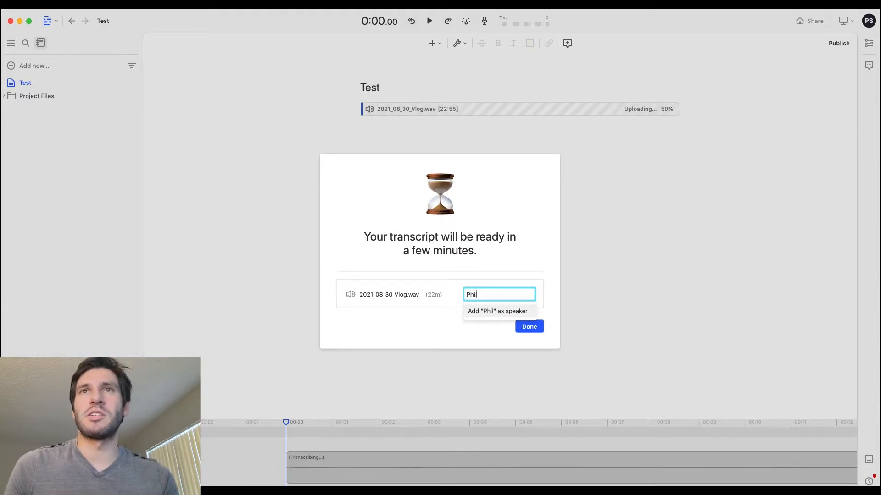
pyautogui.click(484, 311)
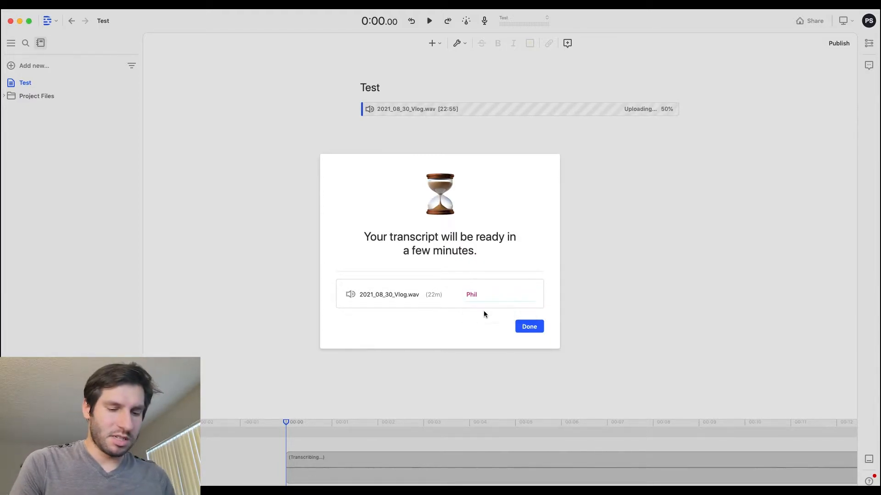
pyautogui.click(525, 329)
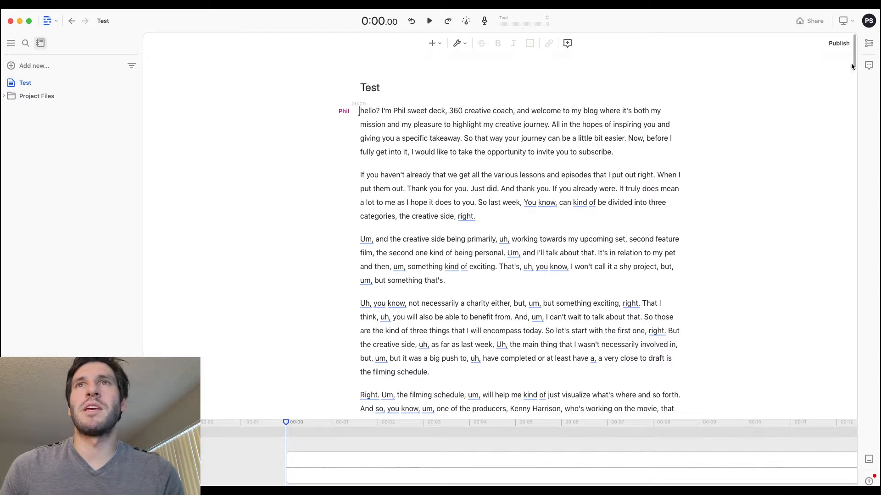
# - Play back the opening paragraph of the transcript and check how the words follow the audio
pyautogui.moveTo(856, 62)
pyautogui.mouseDown()
pyautogui.moveTo(855, 102)
pyautogui.moveTo(855, 57)
pyautogui.mouseUp()
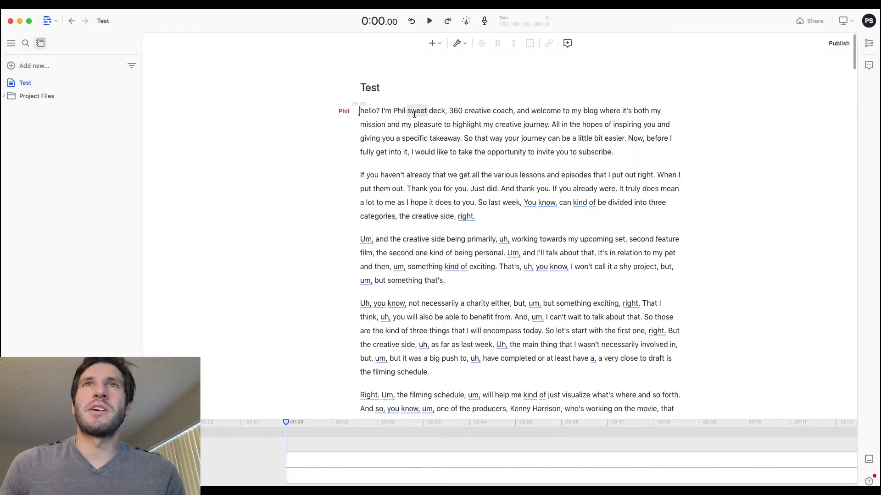
pyautogui.click(542, 113)
pyautogui.click(429, 21)
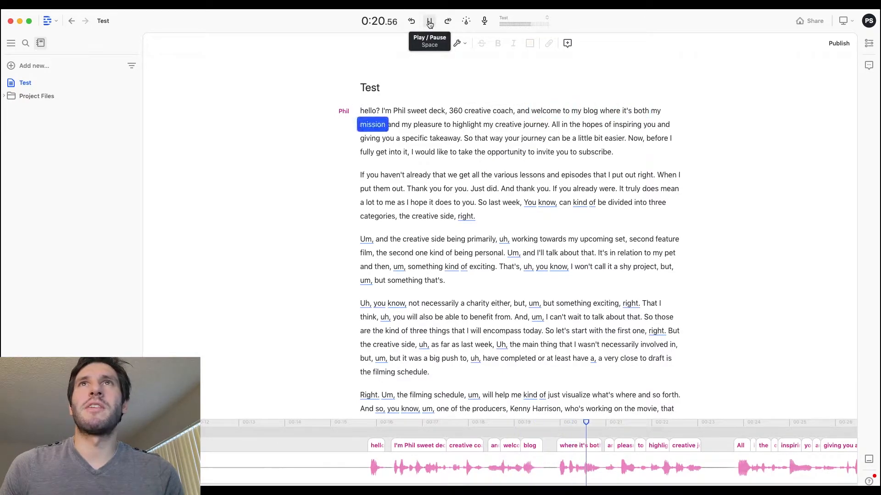
pyautogui.click(429, 22)
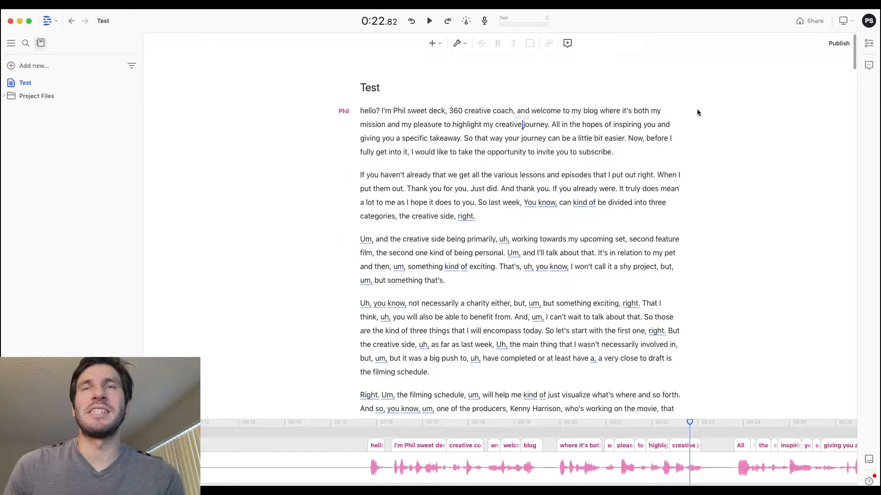
pyautogui.moveTo(854, 57)
pyautogui.mouseDown()
pyautogui.moveTo(854, 80)
pyautogui.moveTo(856, 51)
pyautogui.mouseUp()
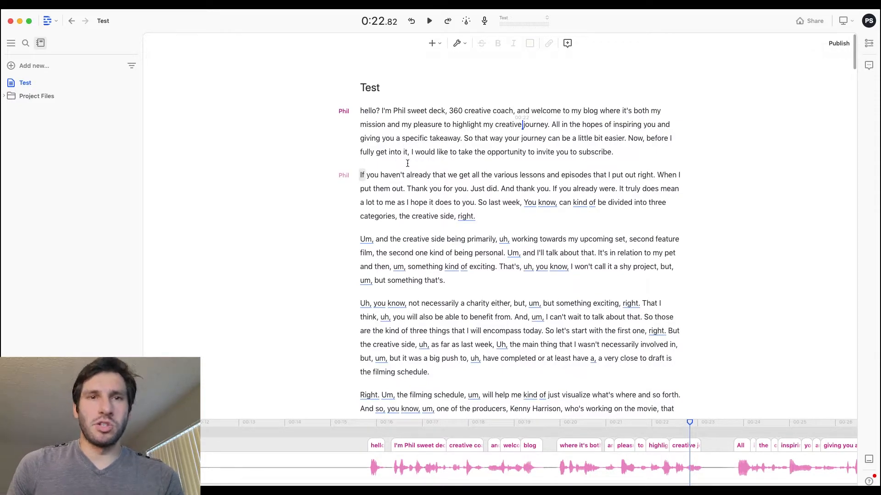
# - Delete the two opening paragraphs and the passage from "And, um, I can't wait" through "encompass today."
pyautogui.click(361, 111)
pyautogui.moveTo(361, 110); pyautogui.dragTo(488, 217)
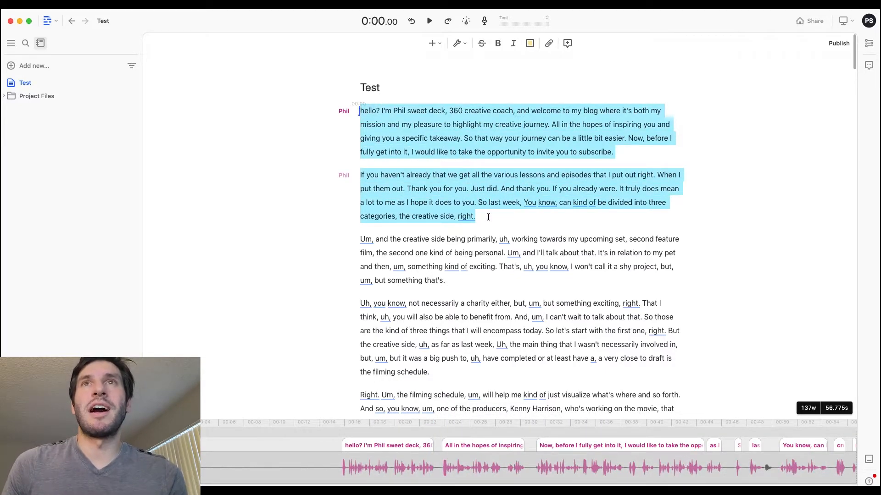
pyautogui.press('BackSpace')
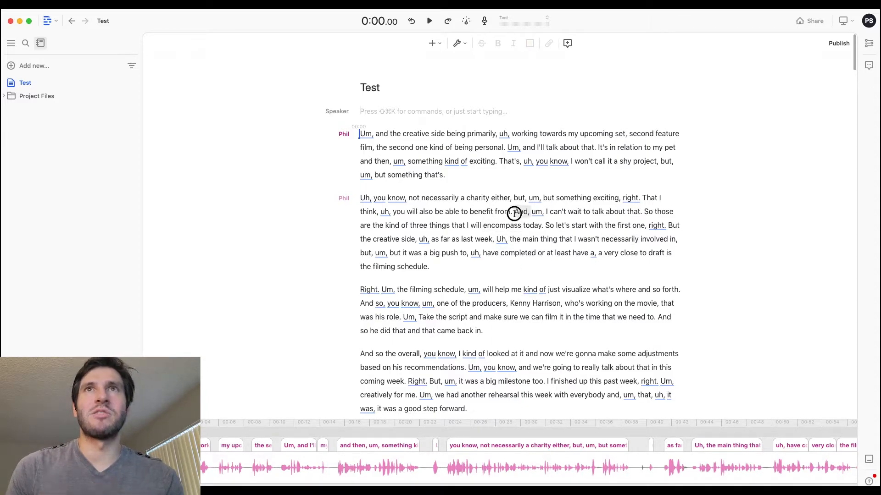
pyautogui.moveTo(514, 214); pyautogui.dragTo(541, 228)
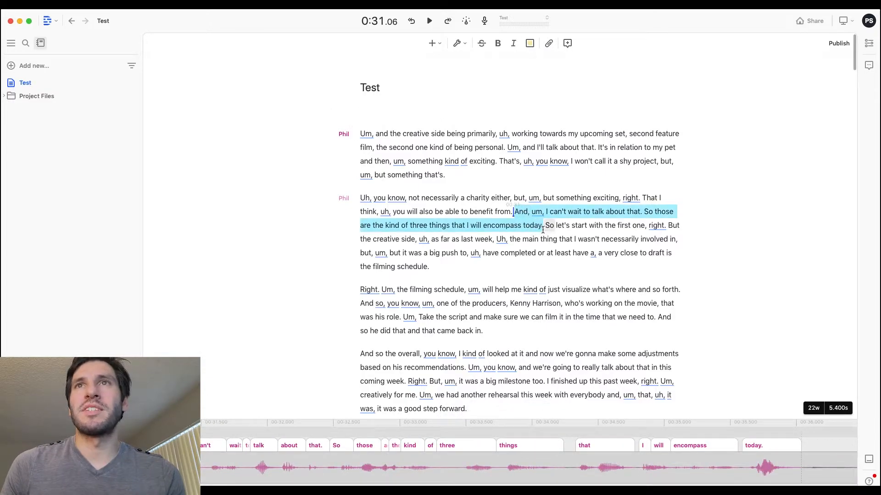
pyautogui.press('BackSpace')
# - Delete the passage from "Well, we took a step back" through "those time periods" and the one following "ultimately makes the best product."
pyautogui.moveTo(853, 66); pyautogui.dragTo(853, 84)
pyautogui.moveTo(602, 212); pyautogui.dragTo(611, 233)
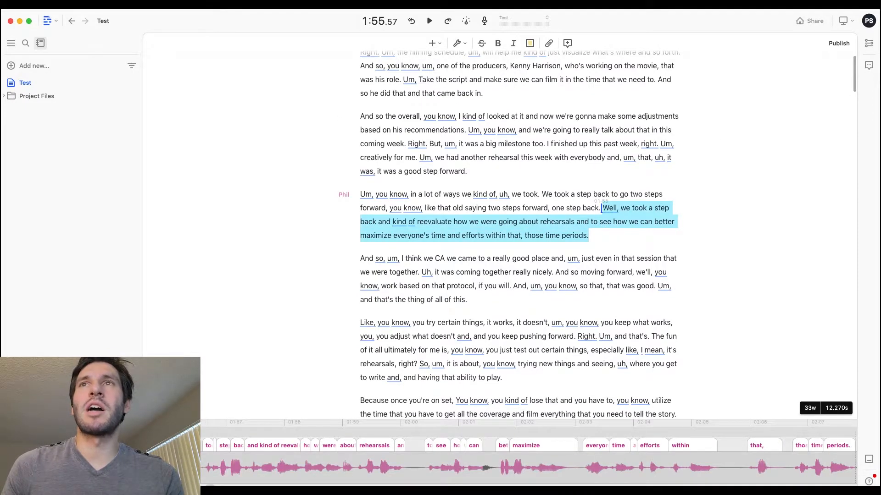
pyautogui.press('BackSpace')
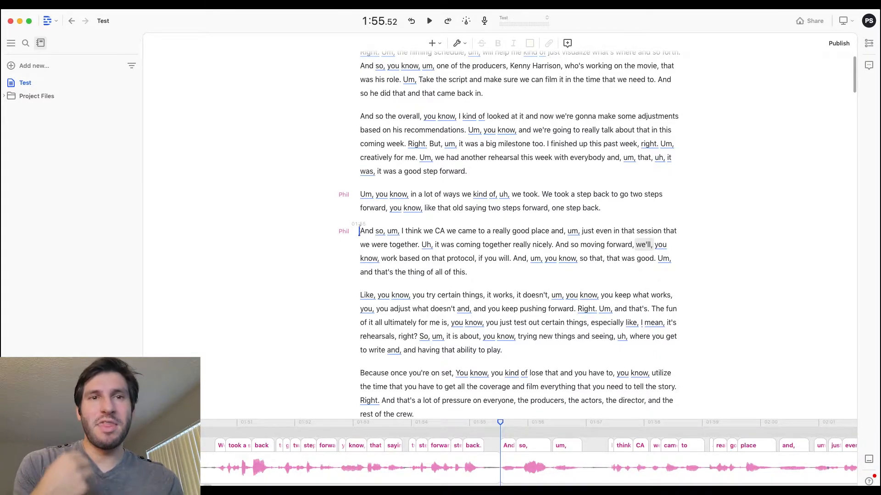
pyautogui.moveTo(855, 76); pyautogui.dragTo(855, 102)
pyautogui.moveTo(477, 256); pyautogui.dragTo(583, 267)
pyautogui.press('BackSpace')
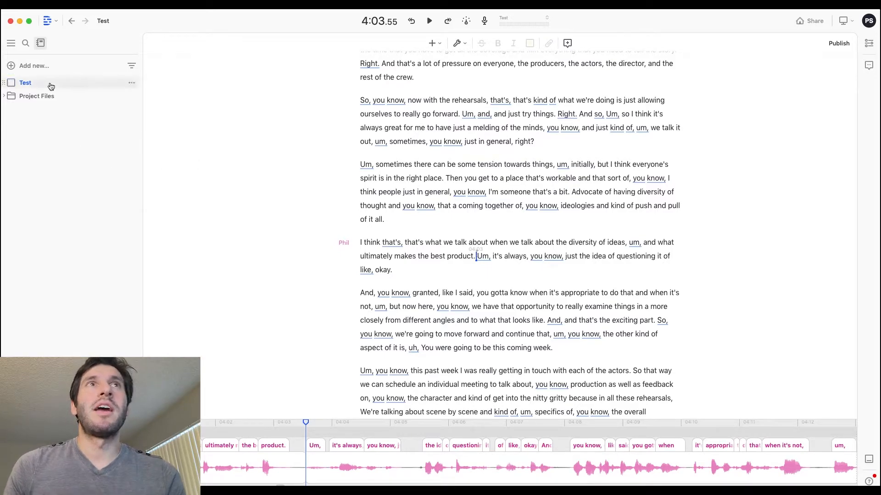
# - Find the filler words in the composition with the Remove filler words command
pyautogui.click(441, 44)
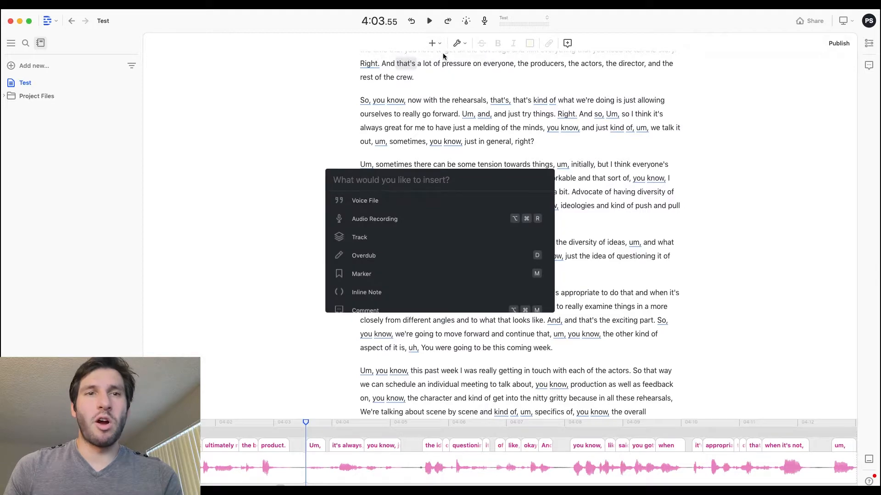
pyautogui.press('Escape')
pyautogui.click(458, 43)
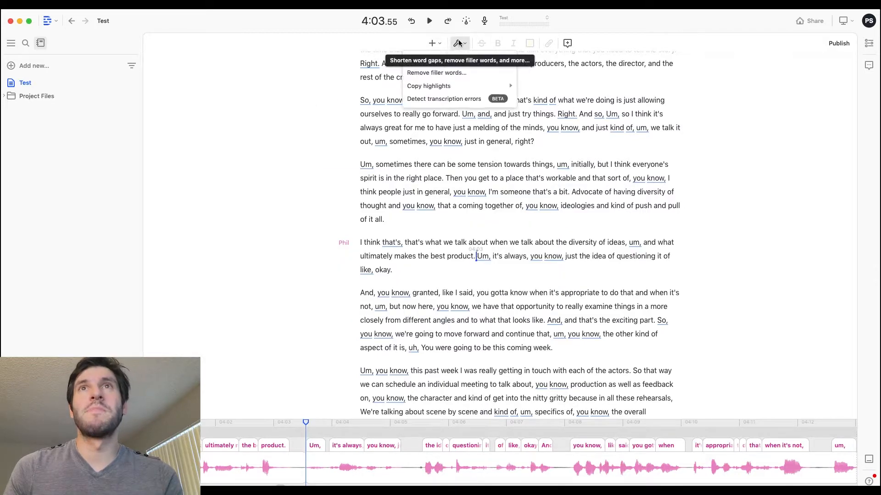
pyautogui.click(458, 75)
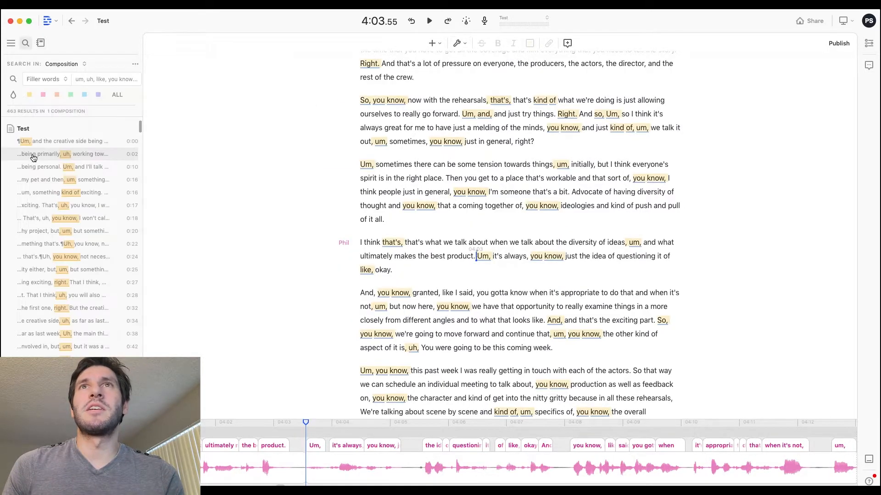
# - Restrict the filler-word filter to only "uh" and "um" and delete all matches from the transcript
pyautogui.click(105, 81)
pyautogui.moveTo(168, 116); pyautogui.dragTo(170, 180)
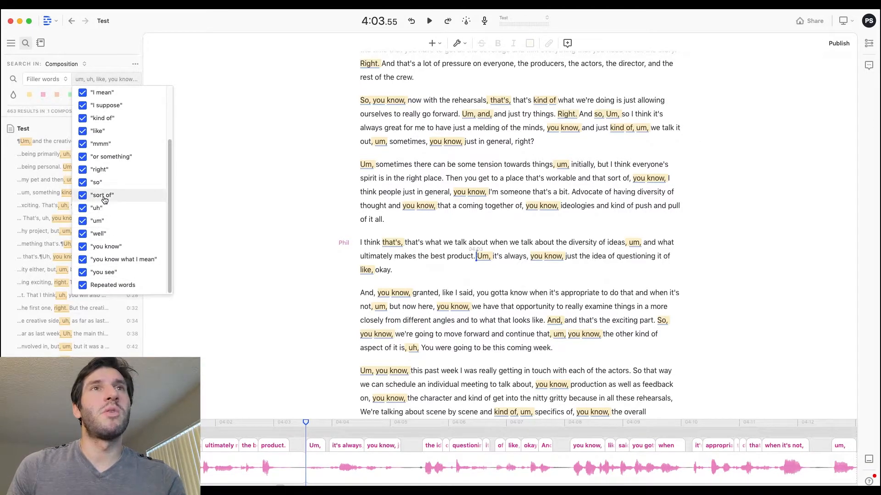
pyautogui.scroll(5, 173, 128)
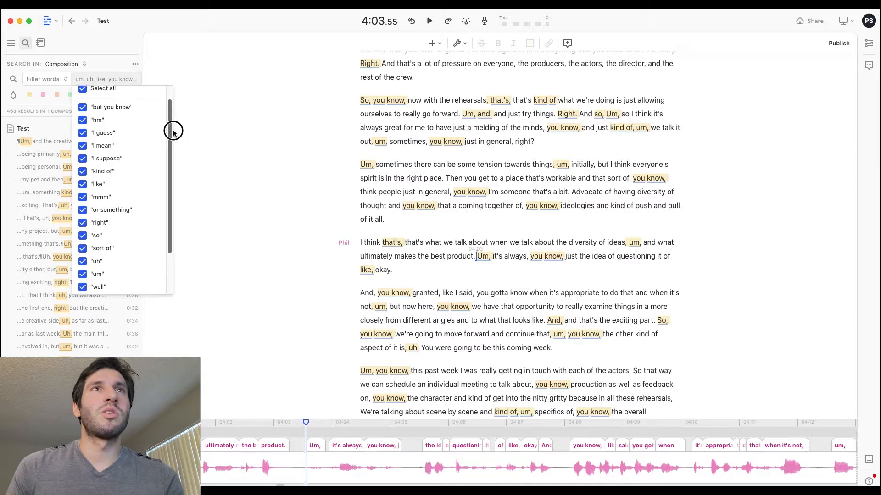
pyautogui.click(83, 105)
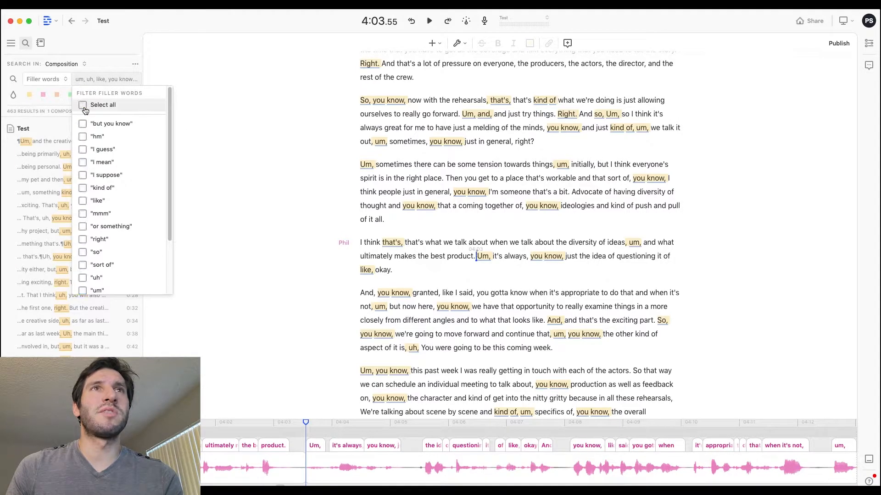
pyautogui.scroll(-4, 177, 182)
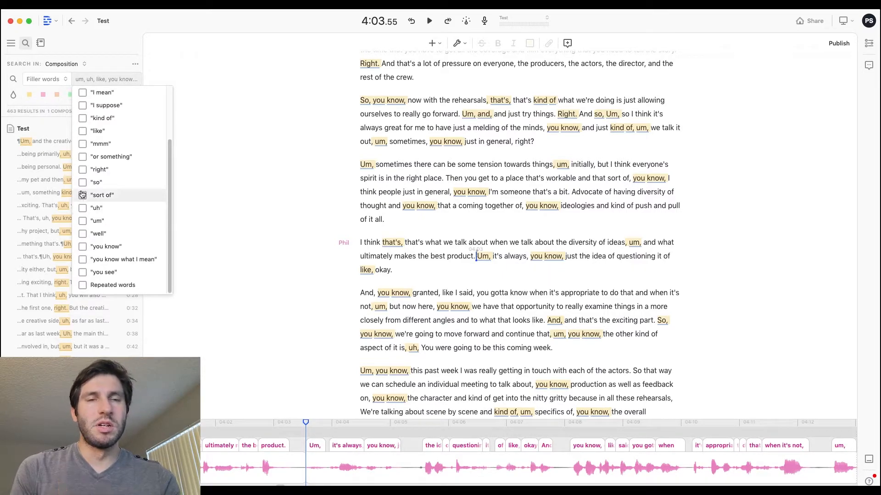
pyautogui.moveTo(171, 177)
pyautogui.mouseDown()
pyautogui.moveTo(169, 121)
pyautogui.moveTo(172, 180)
pyautogui.mouseUp()
pyautogui.click(83, 209)
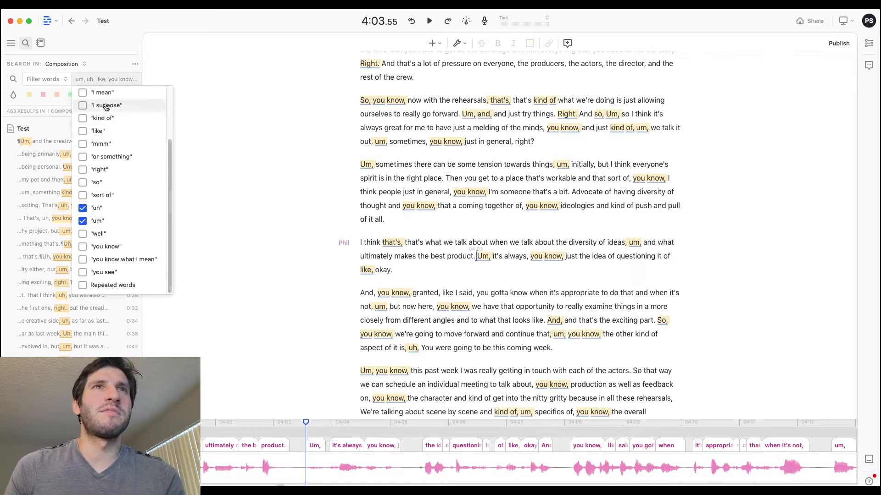
pyautogui.click(107, 64)
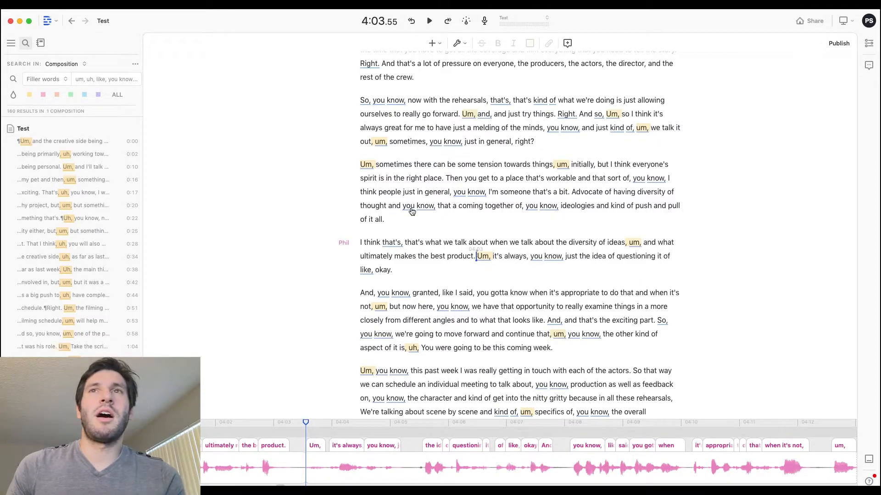
pyautogui.press('BackSpace')
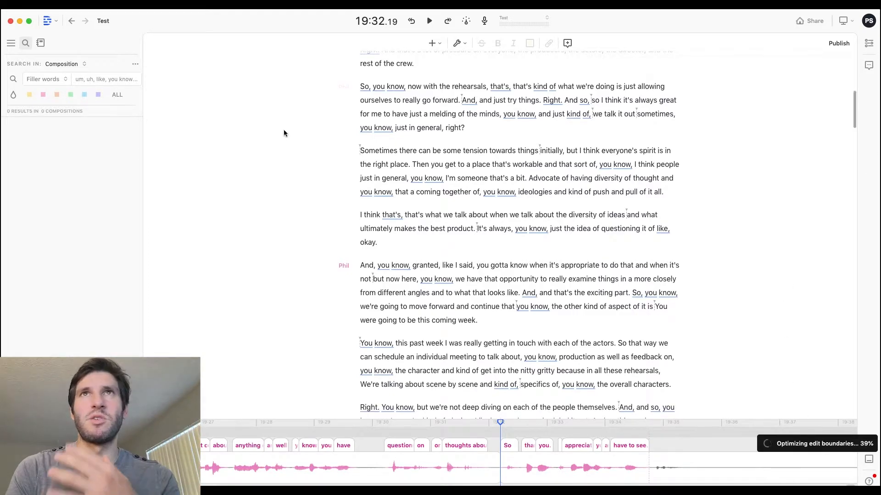
# - Switch the composition search from filler words to text and search for "vlog"
pyautogui.click(43, 79)
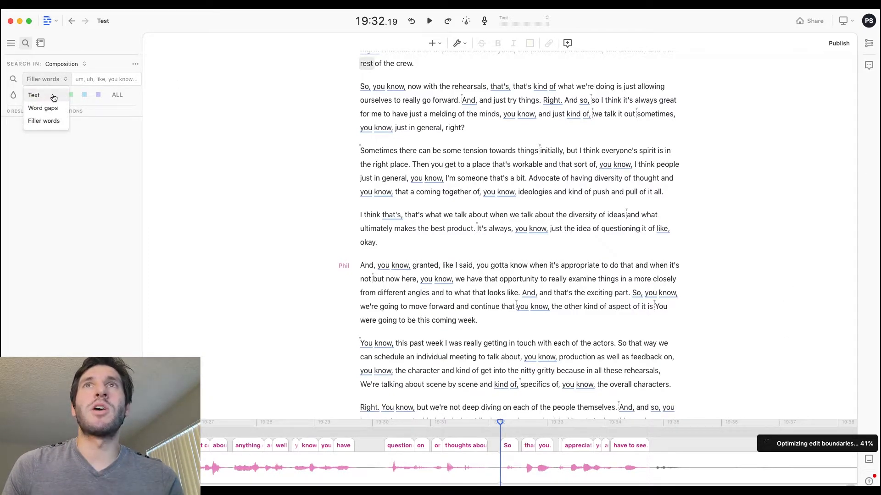
pyautogui.click(53, 93)
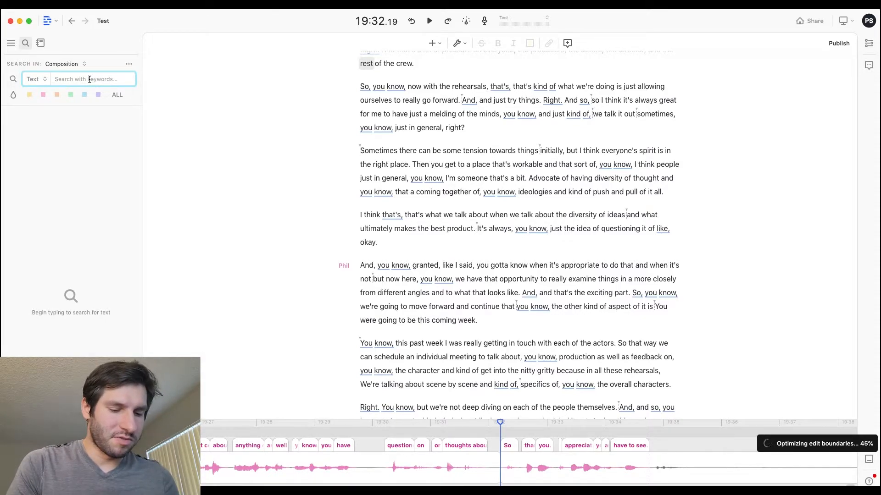
pyautogui.write('vlog')
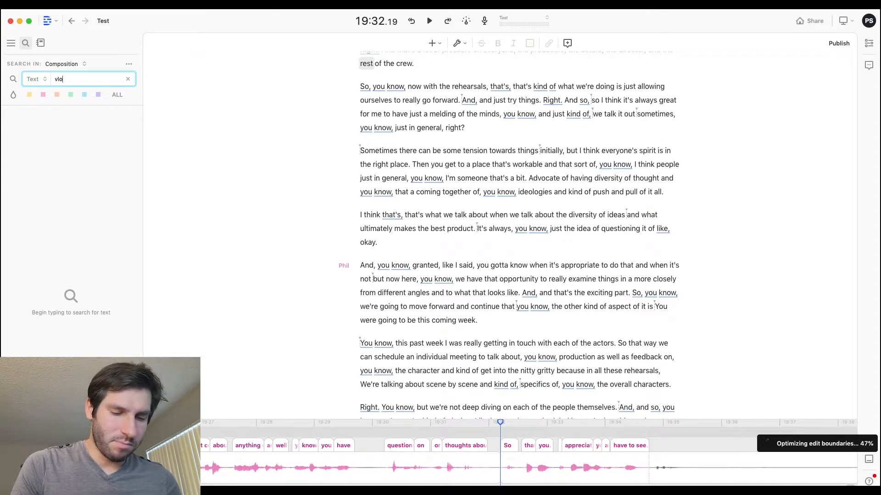
# - Search the transcript for "forward" and play the audio from the "keep pushing forward" match
pyautogui.click(66, 80)
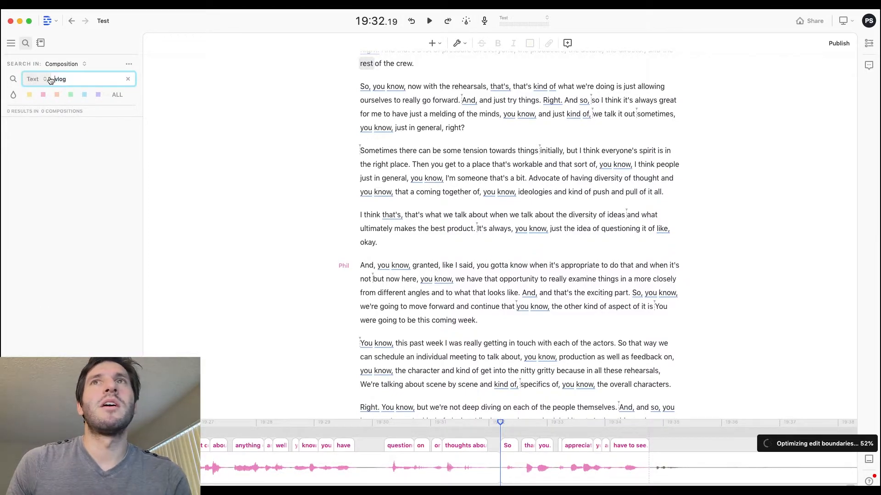
pyautogui.doubleClick(69, 79)
pyautogui.write('forward')
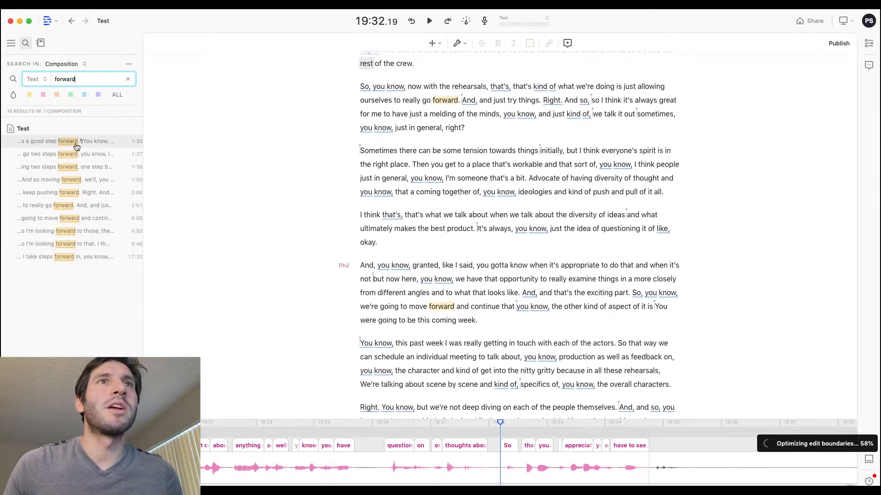
pyautogui.click(46, 193)
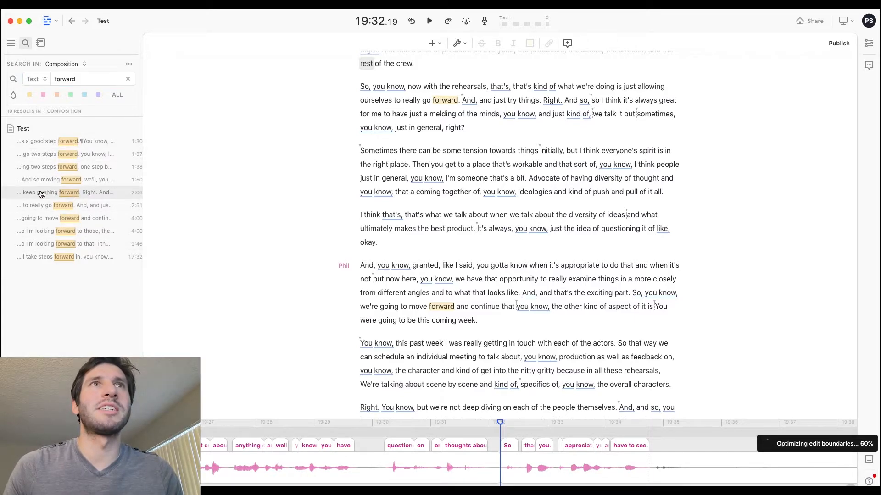
pyautogui.press('space')
pyautogui.click(429, 21)
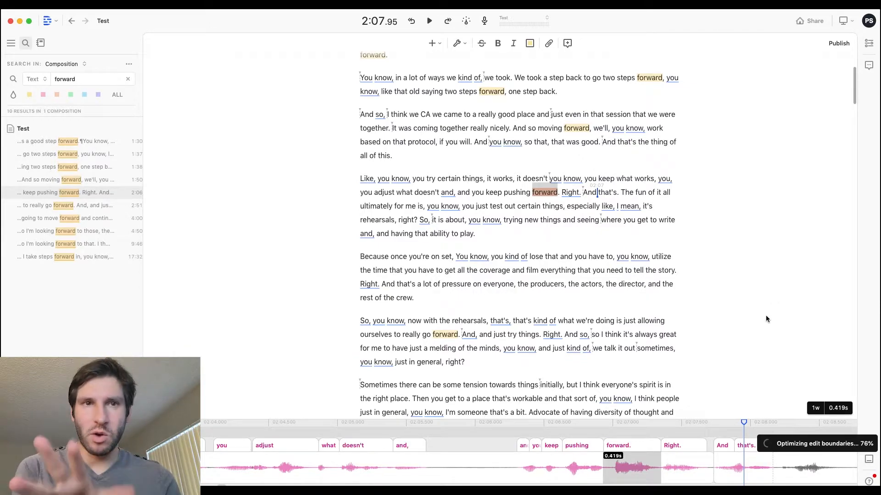
# - Export the composition's timeline to the Desktop as an Audition (.sesx) session, including media files and a track for each file
pyautogui.click(809, 24)
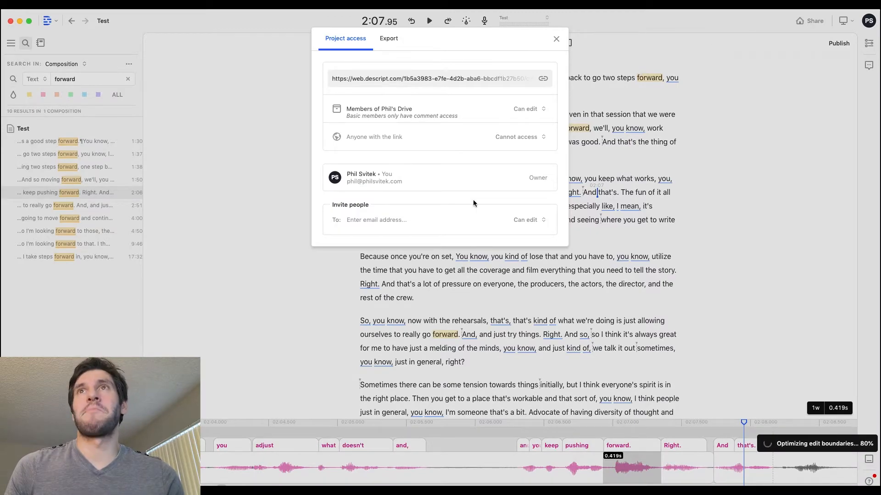
pyautogui.click(388, 39)
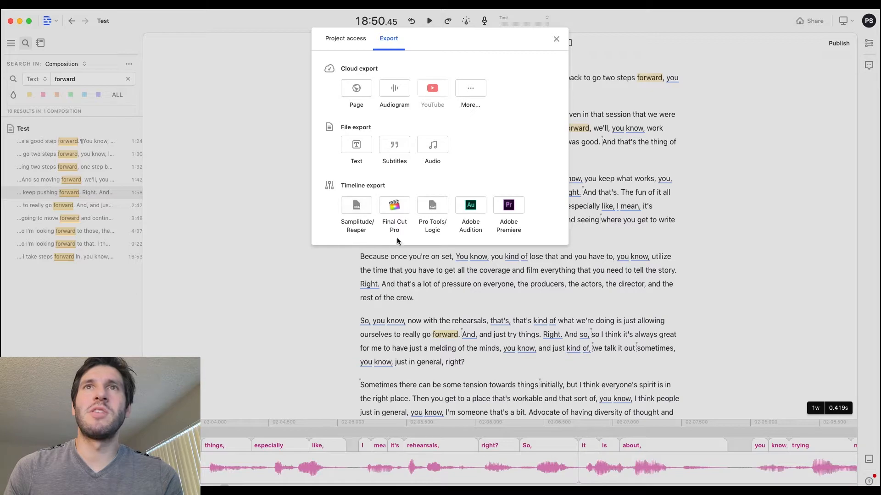
pyautogui.click(471, 207)
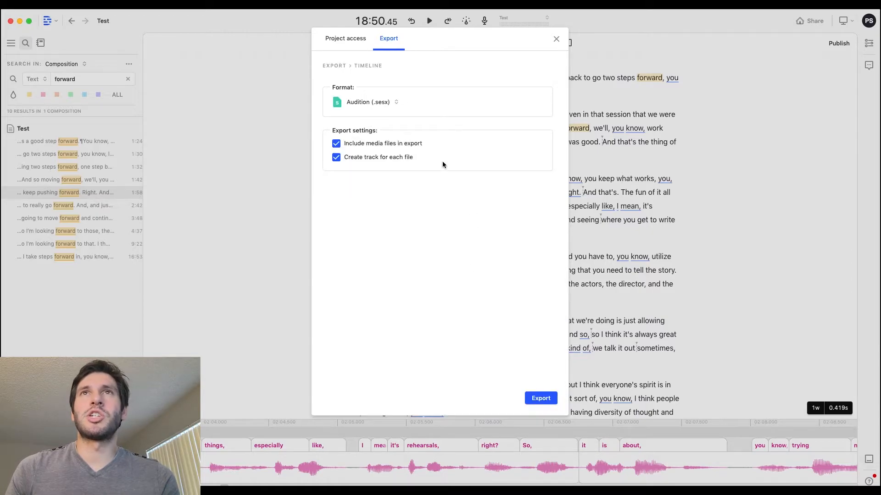
pyautogui.click(373, 103)
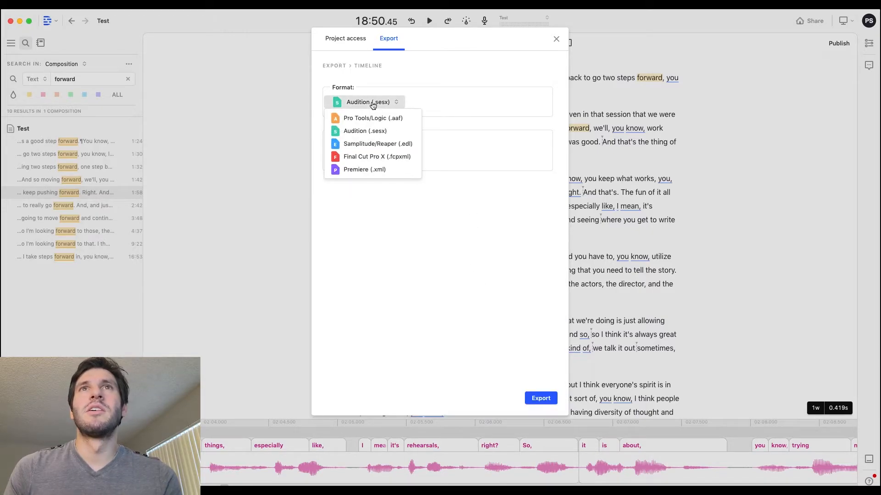
pyautogui.click(373, 197)
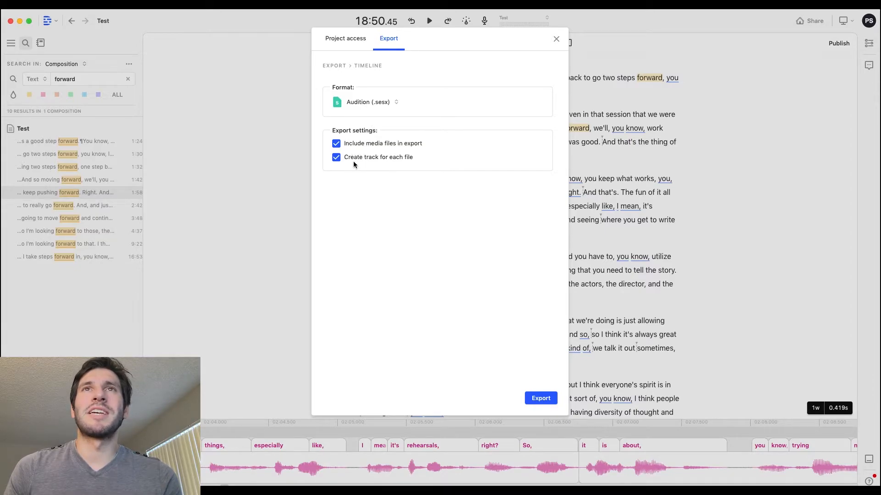
pyautogui.click(545, 399)
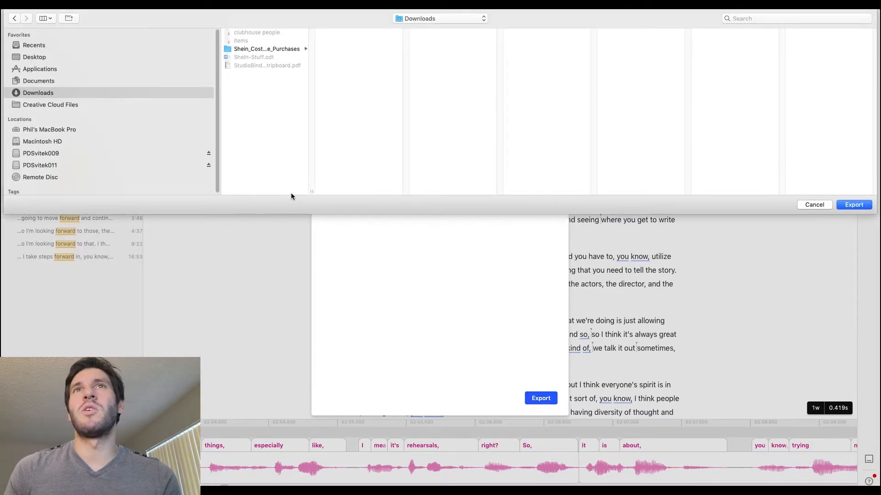
pyautogui.click(43, 58)
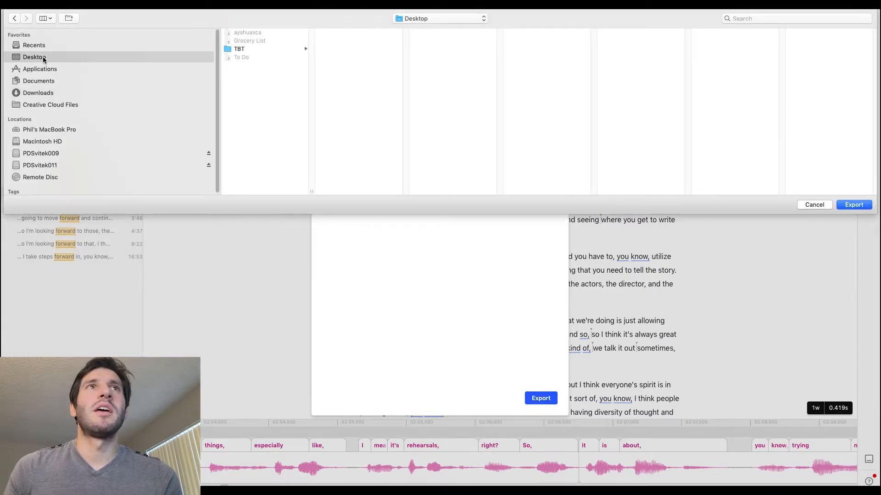
pyautogui.press('Return')
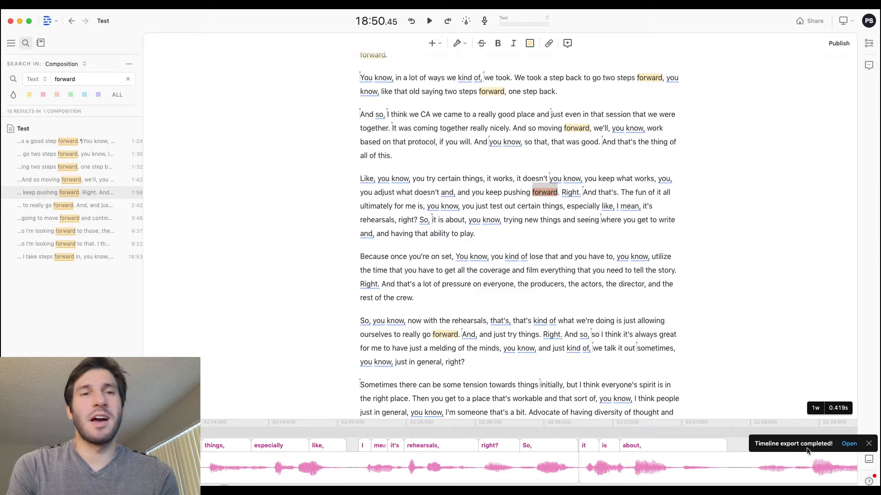
# - Open the exported Test.sesx file from the Test folder in Adobe Audition and select the Voiceover 1 track
pyautogui.click(849, 443)
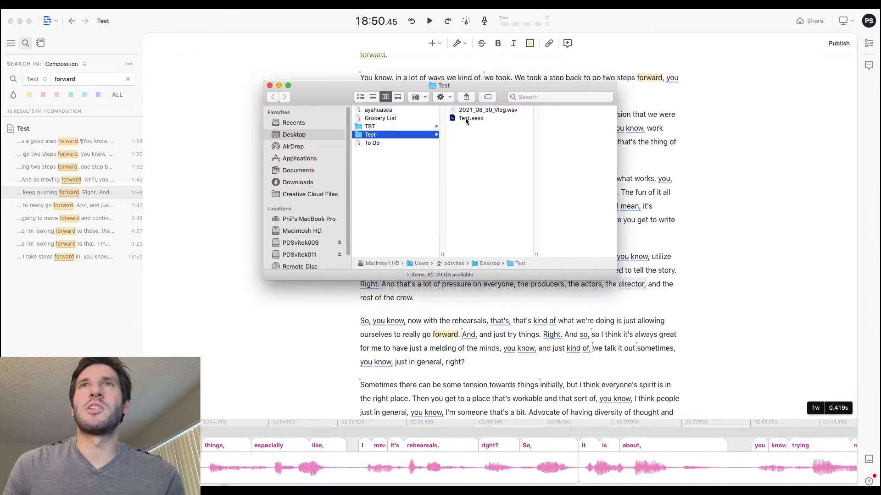
pyautogui.click(464, 120)
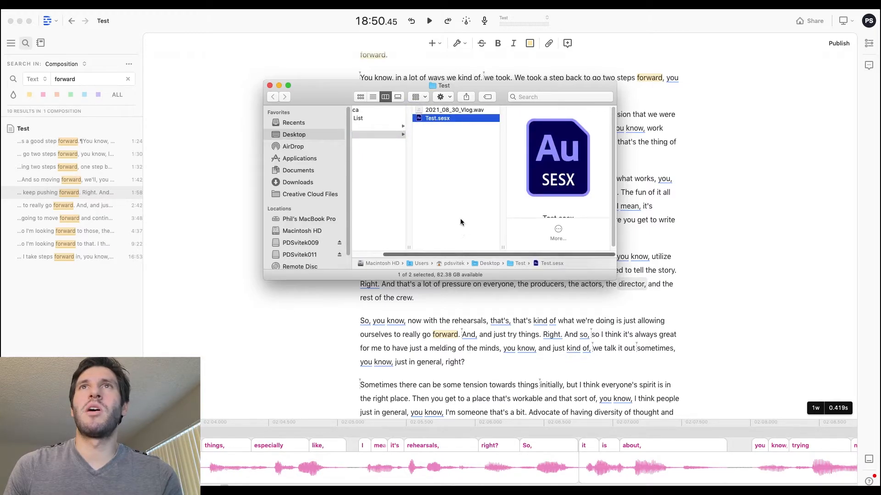
pyautogui.doubleClick(419, 119)
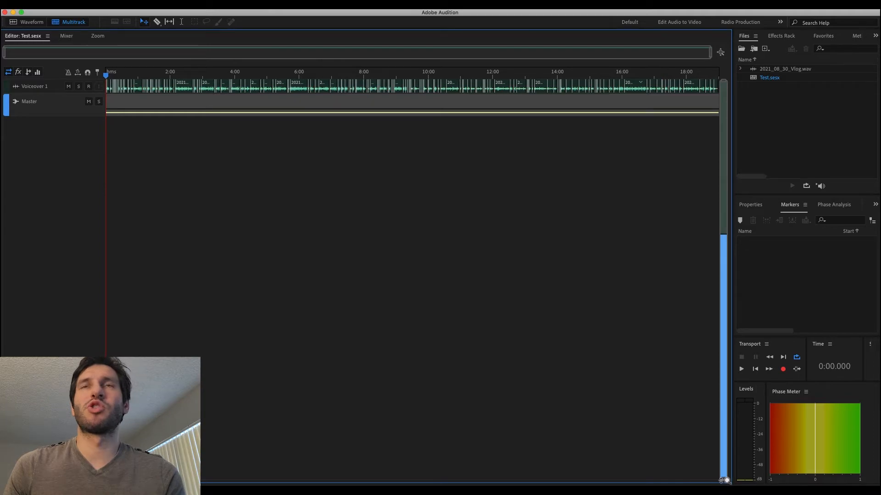
pyautogui.moveTo(724, 479)
pyautogui.mouseDown()
pyautogui.moveTo(732, 248)
pyautogui.moveTo(718, 493)
pyautogui.mouseUp()
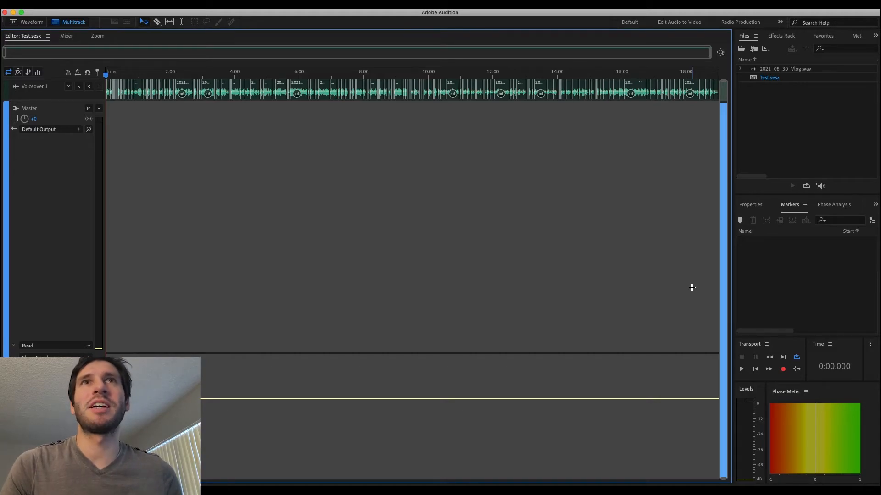
pyautogui.click(48, 91)
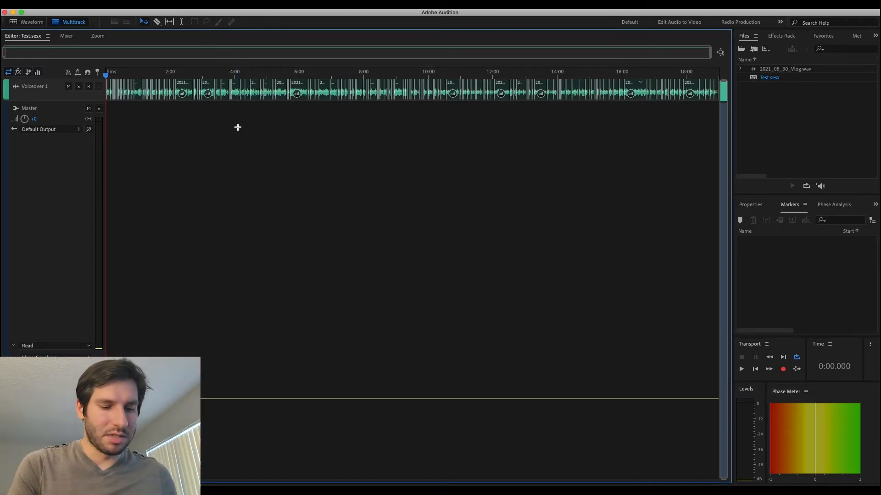
# - Create a new multitrack session named Test01 in the Test folder on the Desktop
pyautogui.press('super+n')
pyautogui.click(528, 227)
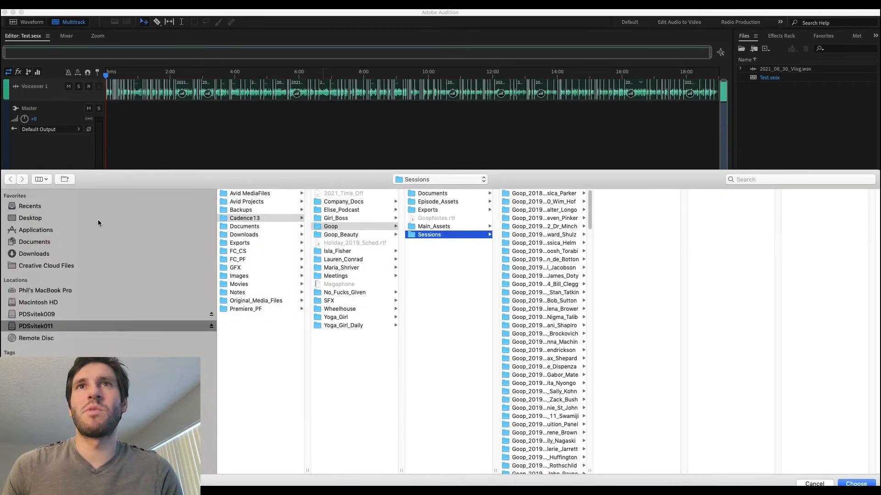
pyautogui.click(32, 218)
pyautogui.click(236, 219)
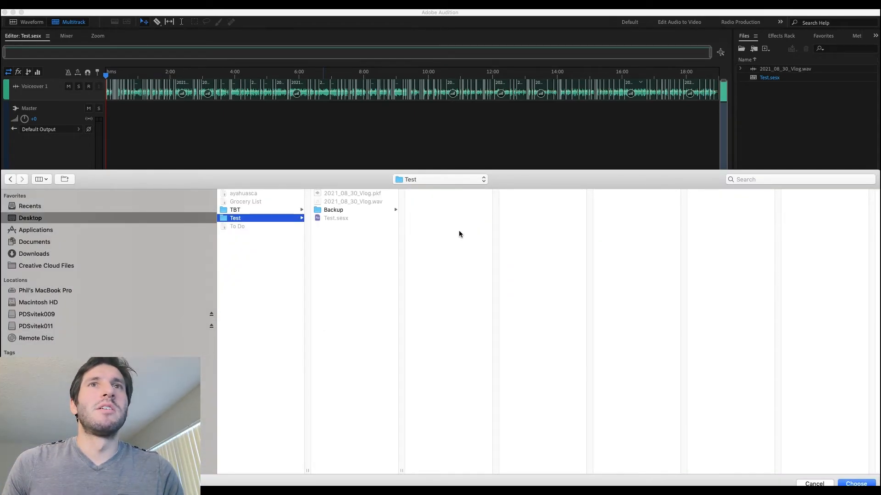
pyautogui.press('Return')
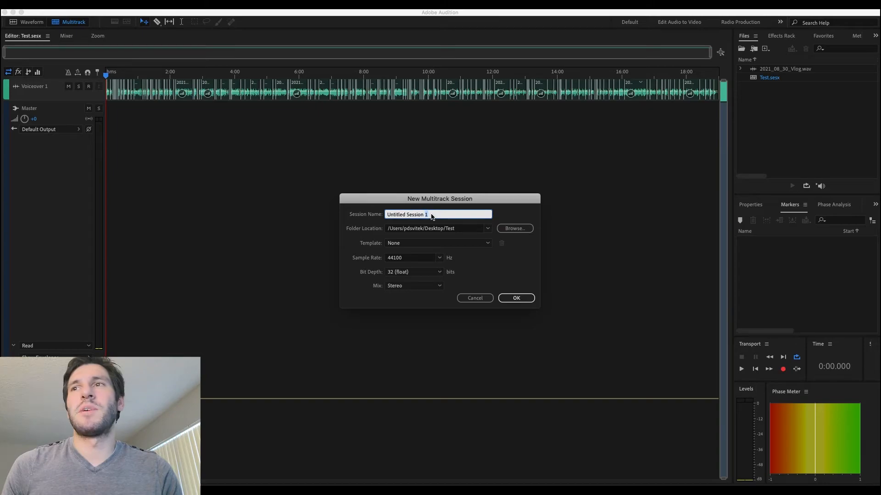
pyautogui.tripleClick(424, 214)
pyautogui.write('Test01')
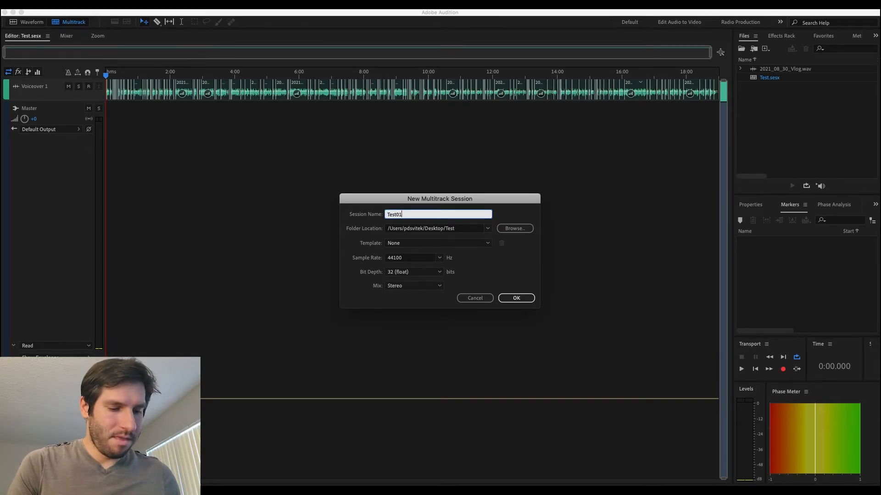
pyautogui.press('Return')
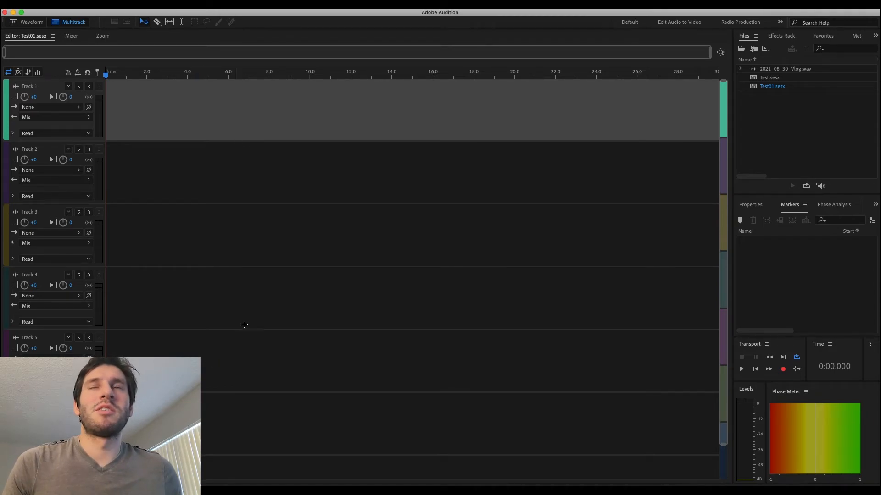
# - Cut all the clips from the Test.sesx session and paste them onto Track 1 of Test01.sesx
pyautogui.doubleClick(755, 79)
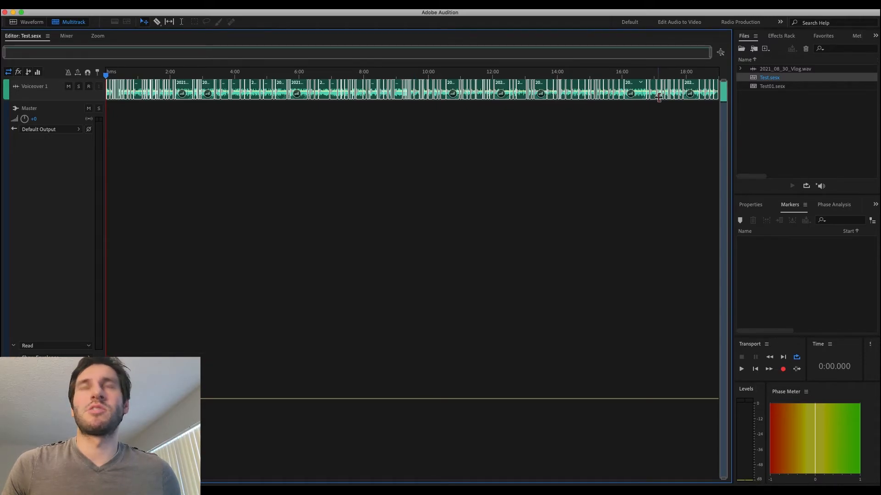
pyautogui.press('super+x')
pyautogui.doubleClick(751, 87)
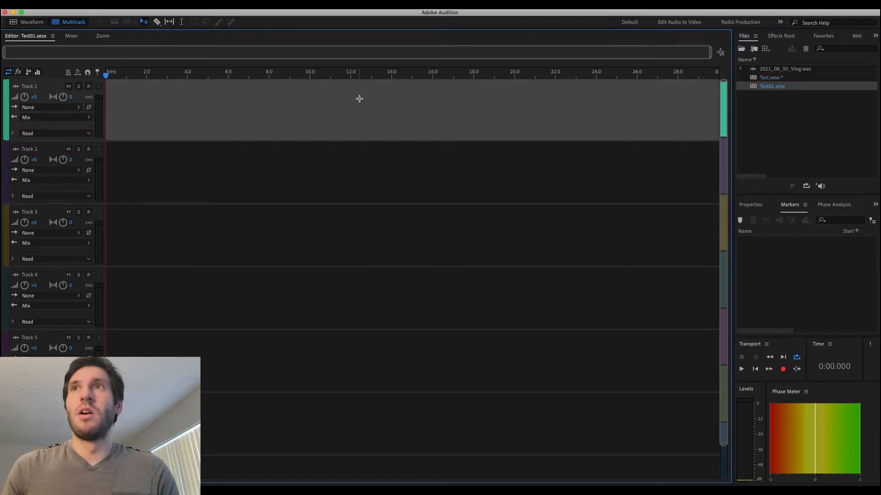
pyautogui.press('super+v')
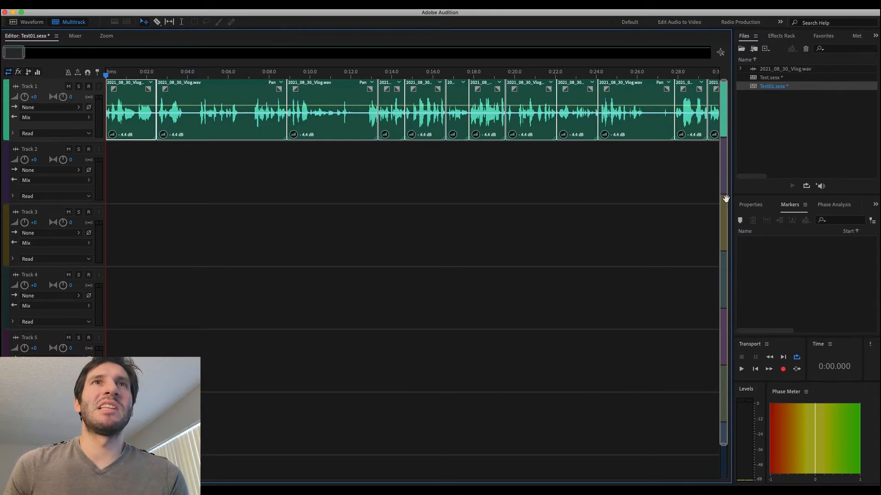
# - Set the clip gain of all the pasted clips to 0 dB and deselect them
pyautogui.click(757, 207)
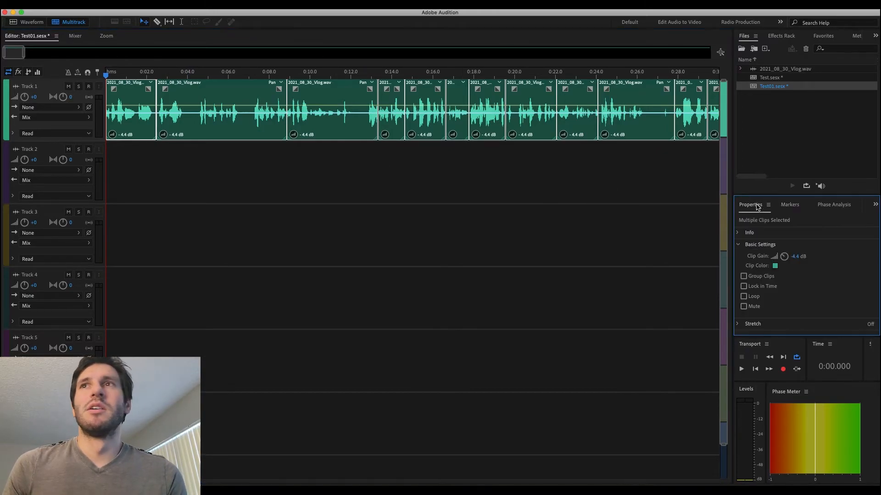
pyautogui.click(795, 258)
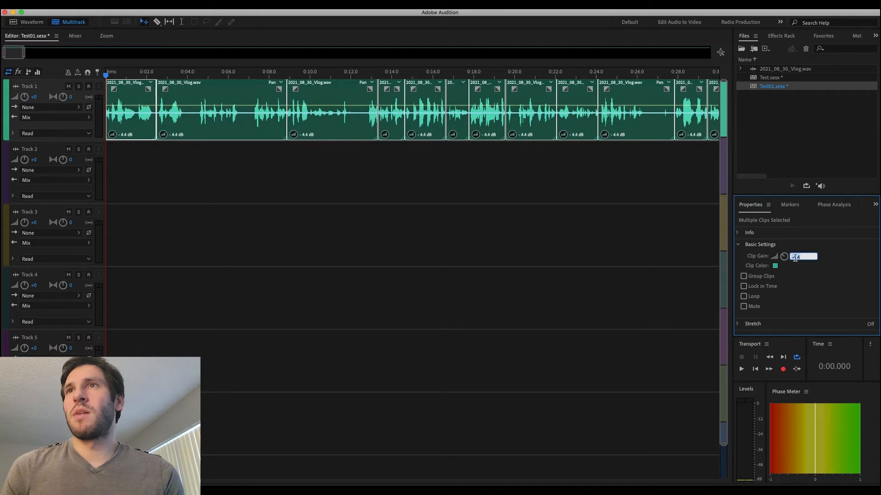
pyautogui.write('0')
pyautogui.press('Return')
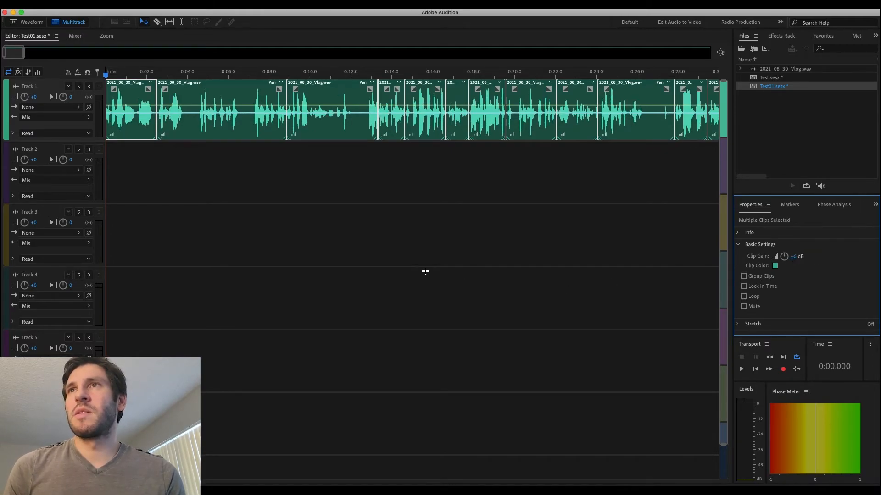
pyautogui.click(393, 227)
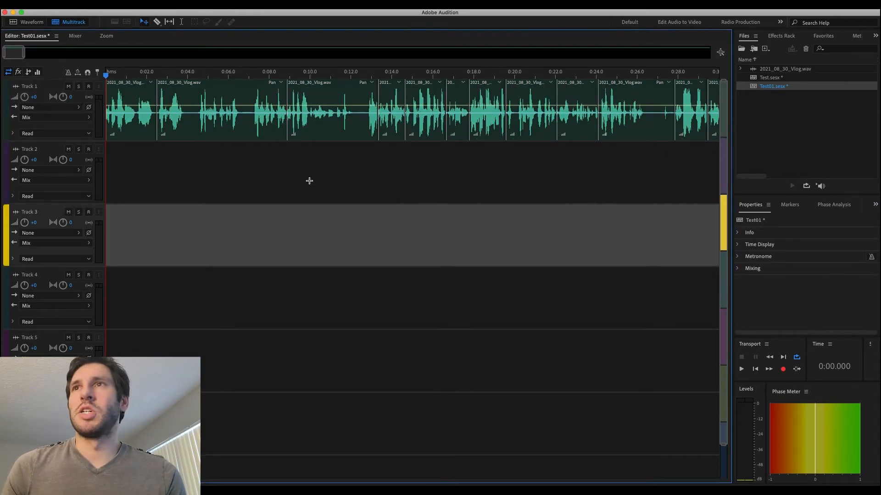
# - Shift the clips after the first cut on Track 1 slightly earlier so they overlap the first clip in a short crossfade
pyautogui.press('=')
pyautogui.press('=')
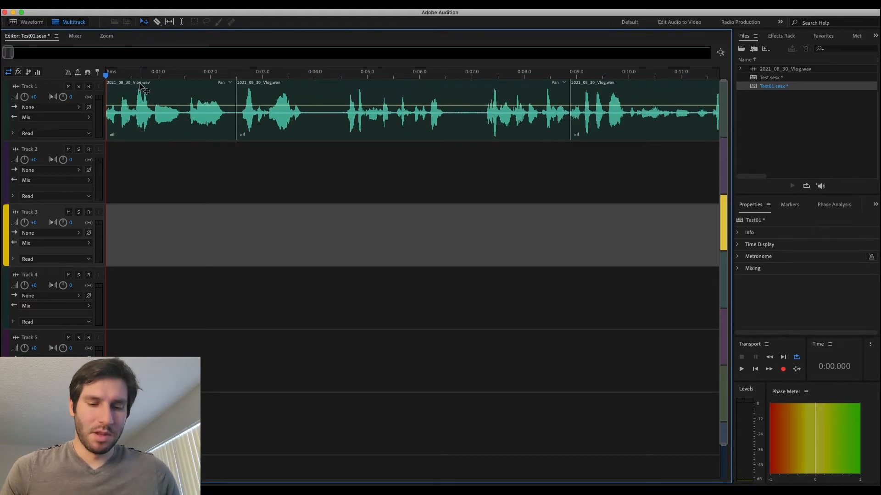
pyautogui.moveTo(152, 78); pyautogui.dragTo(240, 79)
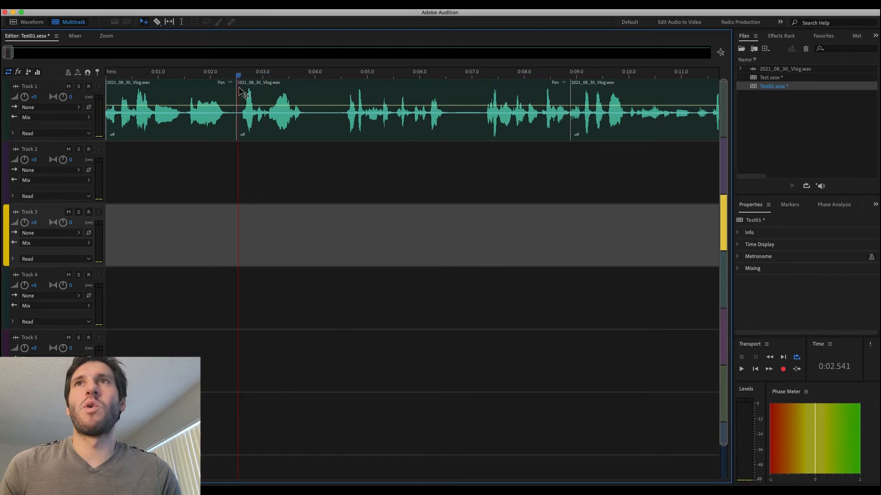
pyautogui.press('=')
pyautogui.press('=')
pyautogui.press('=')
pyautogui.click(447, 136)
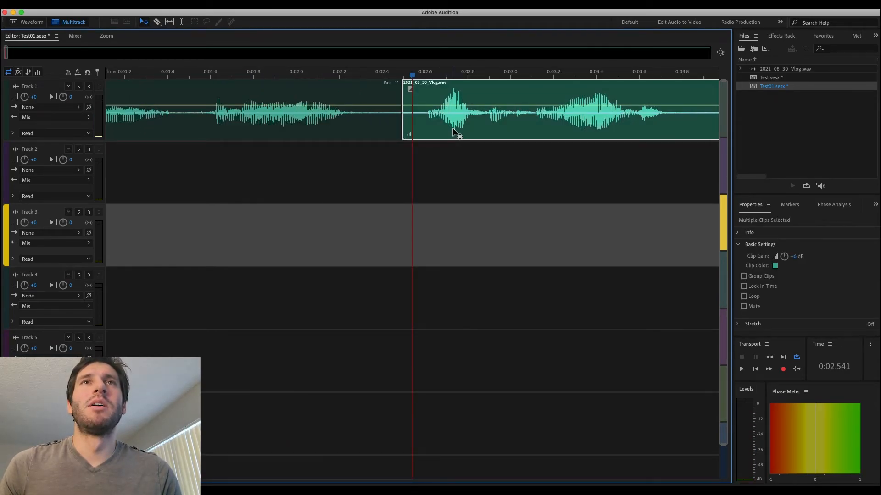
pyautogui.click(458, 131)
pyautogui.moveTo(459, 129); pyautogui.dragTo(446, 131)
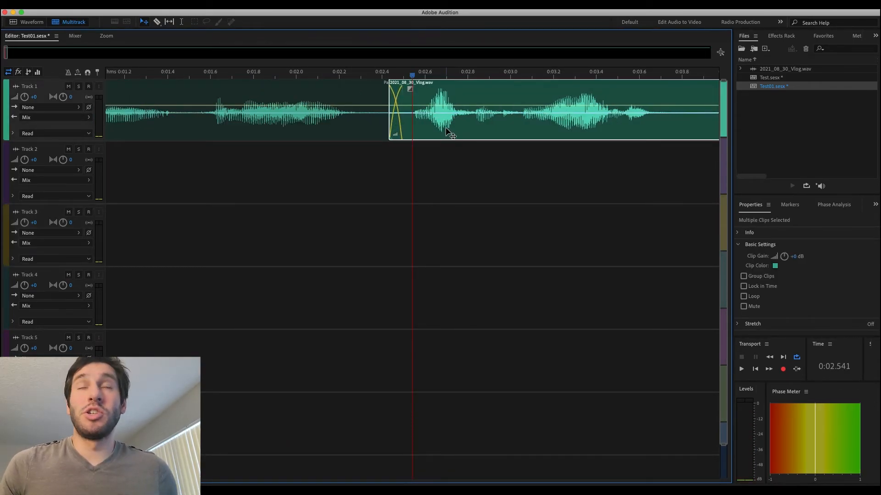
pyautogui.press('-')
pyautogui.press('-')
pyautogui.press('-')
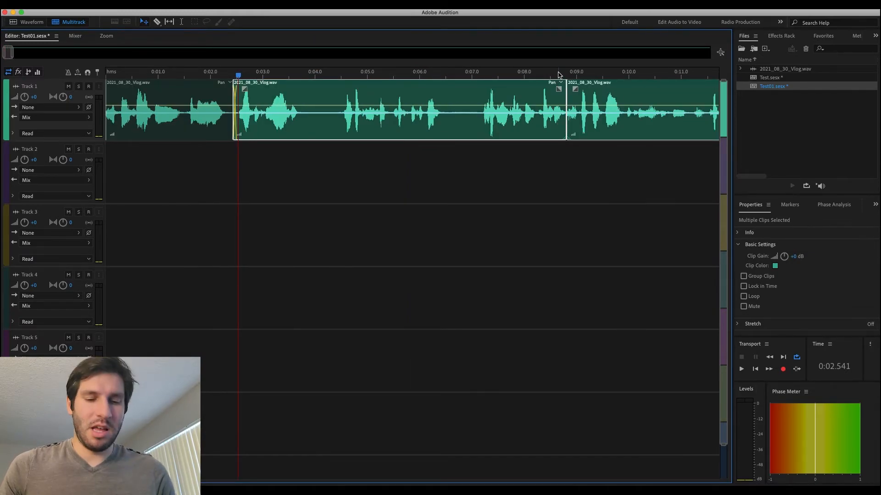
pyautogui.click(542, 187)
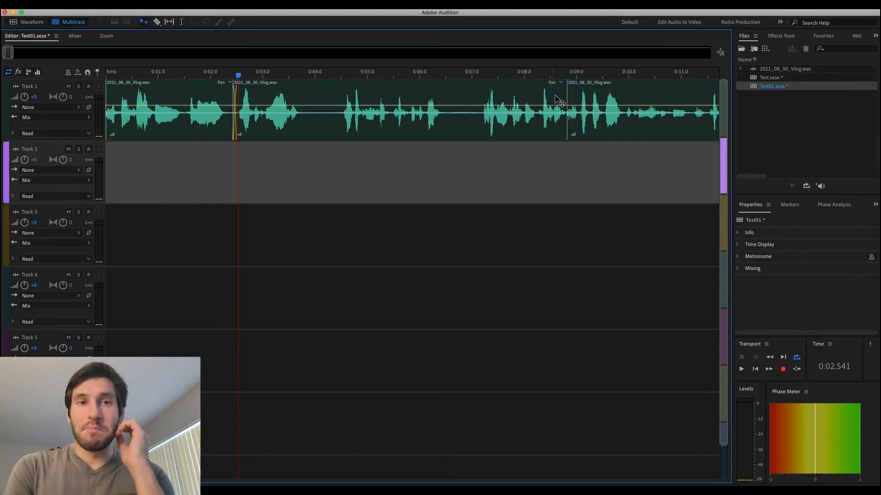
# - Shift the clips after the second cut on Track 1 slightly later and extend the preceding clip's end into the gap
pyautogui.click(564, 75)
pyautogui.press('=')
pyautogui.press('=')
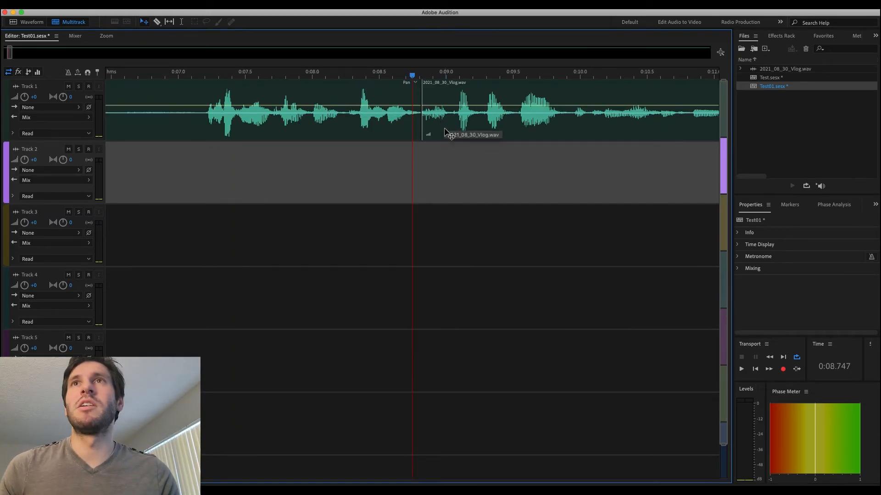
pyautogui.press('-')
pyautogui.press('-')
pyautogui.press('=')
pyautogui.press('=')
pyautogui.press('=')
pyautogui.press('=')
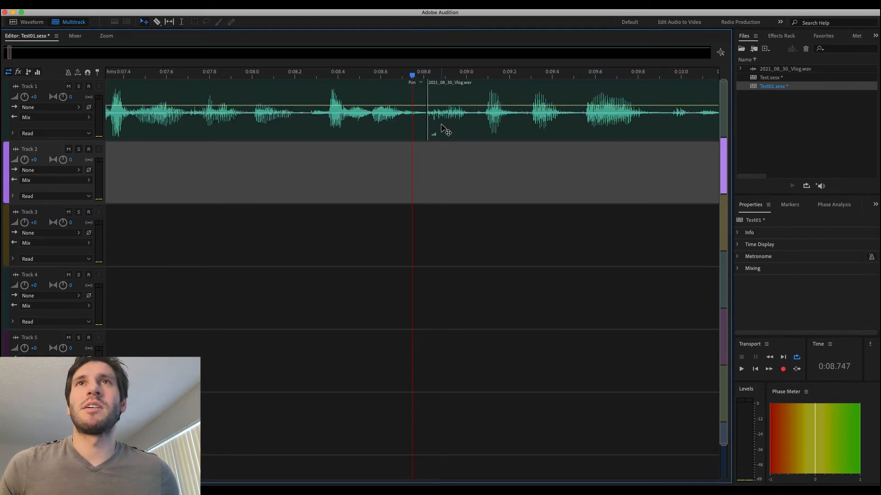
pyautogui.click(451, 75)
pyautogui.moveTo(475, 97); pyautogui.dragTo(530, 102)
pyautogui.moveTo(434, 136); pyautogui.dragTo(483, 129)
# - Move the clips after the second cut back to overlap the preceding clip's end in a short crossfade
pyautogui.click(505, 81)
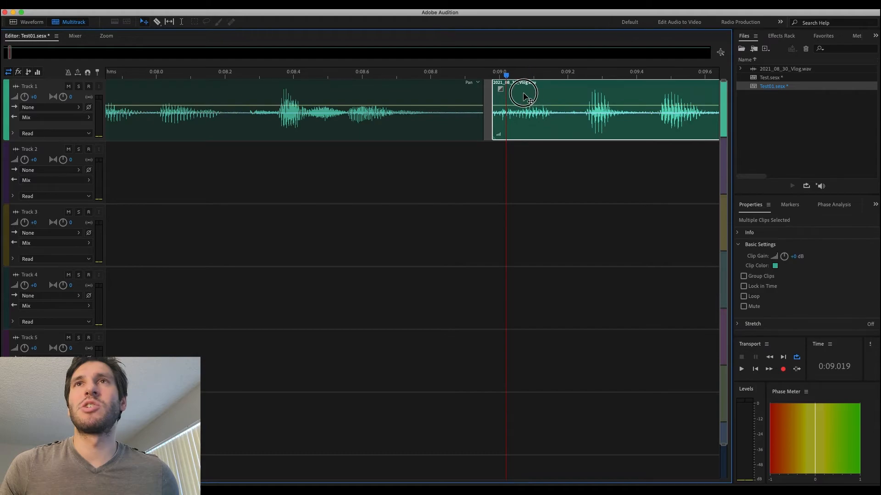
pyautogui.moveTo(527, 95); pyautogui.dragTo(510, 95)
pyautogui.moveTo(276, 76); pyautogui.dragTo(476, 98)
pyautogui.press('-')
pyautogui.press('-')
pyautogui.press('-')
pyautogui.press('-')
pyautogui.press('-')
pyautogui.press('-')
pyautogui.press('-')
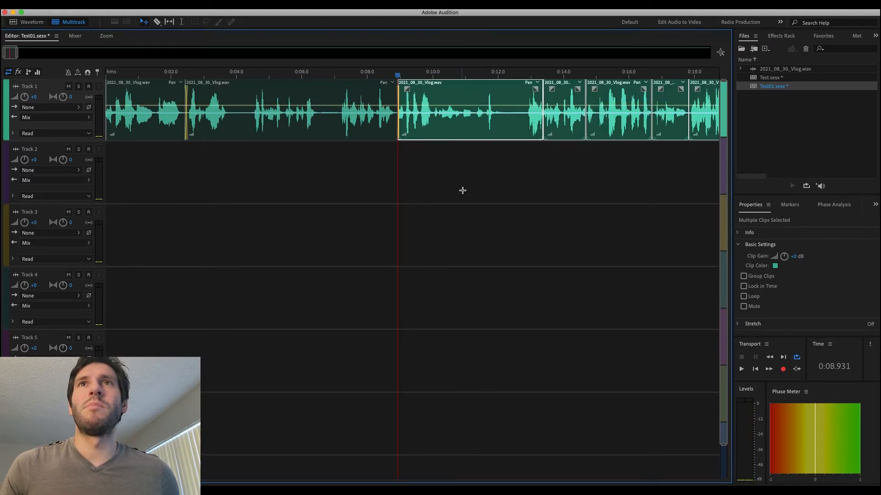
pyautogui.click(462, 191)
# - Save the Test01 multitrack session
pyautogui.press('-')
pyautogui.press('-')
pyautogui.press('-')
pyautogui.press('-')
pyautogui.press('-')
pyautogui.press('-')
pyautogui.press('-')
pyautogui.press('-')
pyautogui.press('-')
pyautogui.press('-')
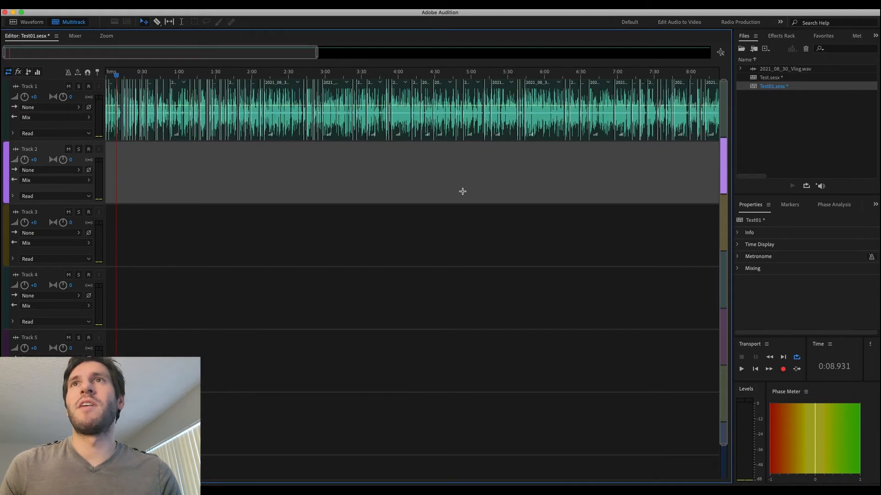
pyautogui.press('super+s')
pyautogui.press('Return')
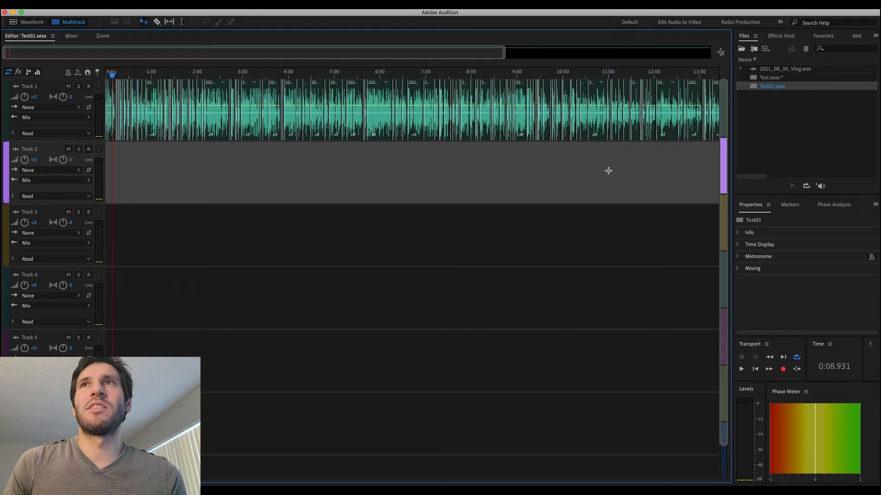
pyautogui.scroll(-2, 608, 171)
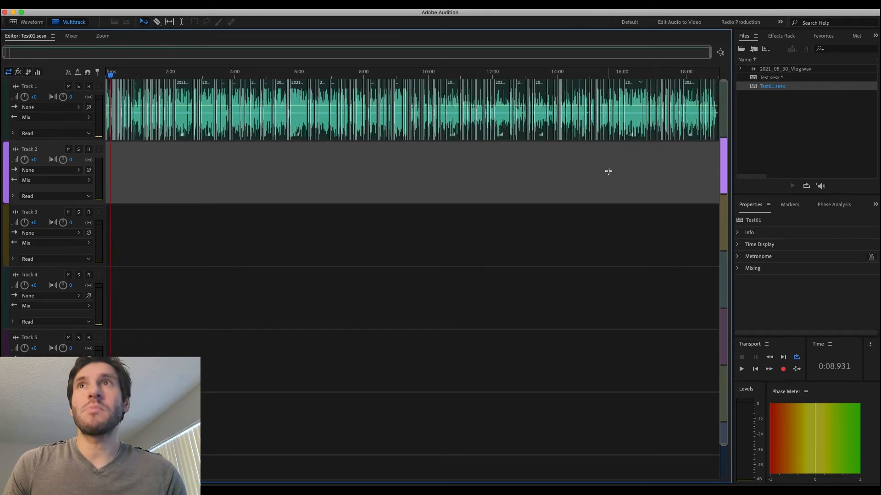